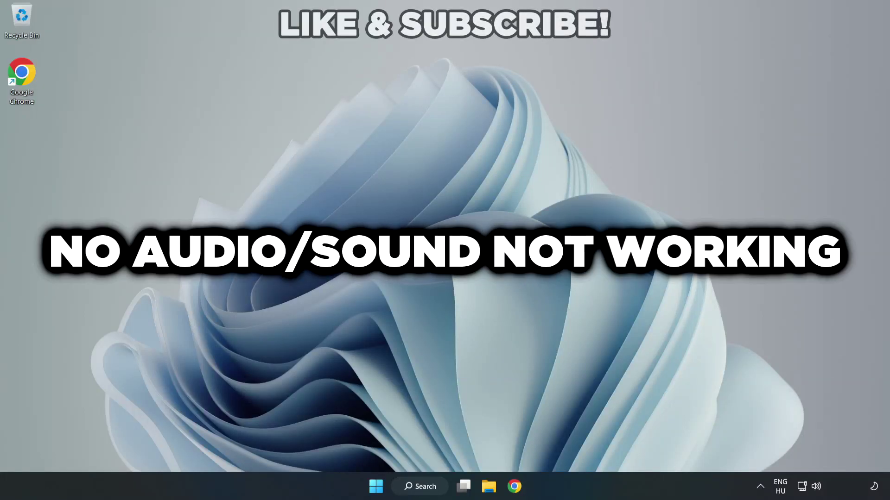
- Switch the audio output from CABLE Input to Speakers (High Definition Audio Device) in the taskbar volume panel
click(817, 489)
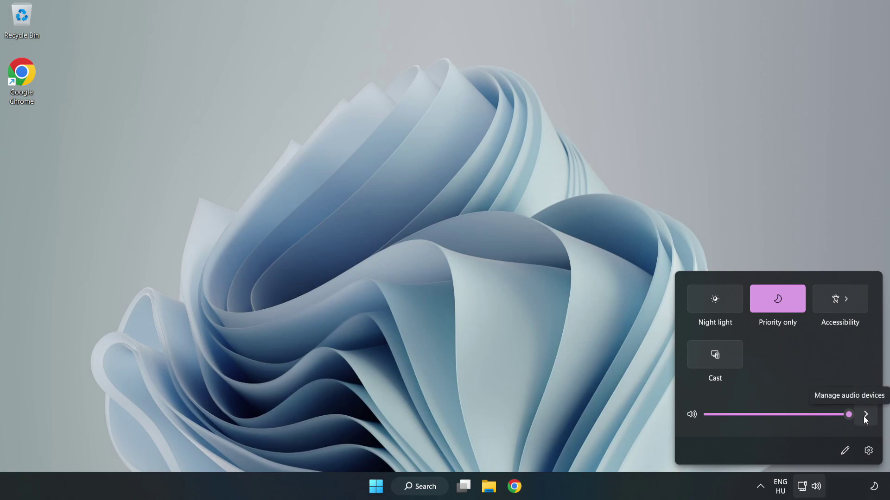
click(865, 417)
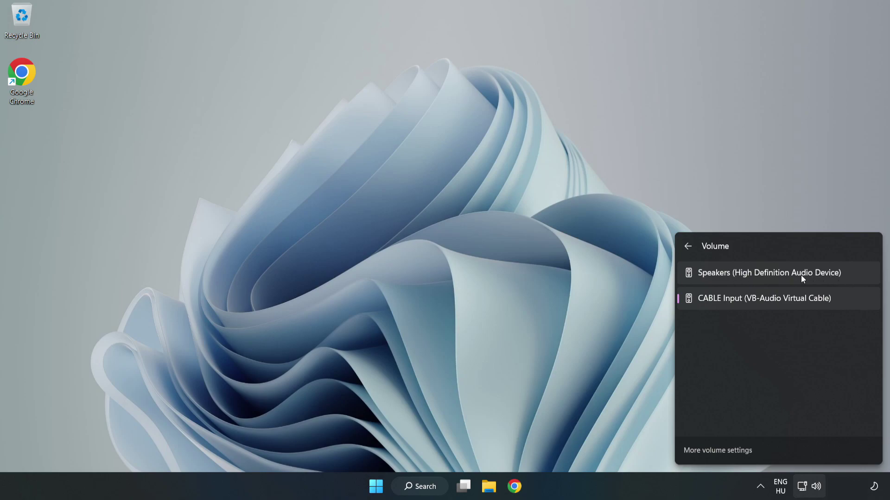
click(858, 274)
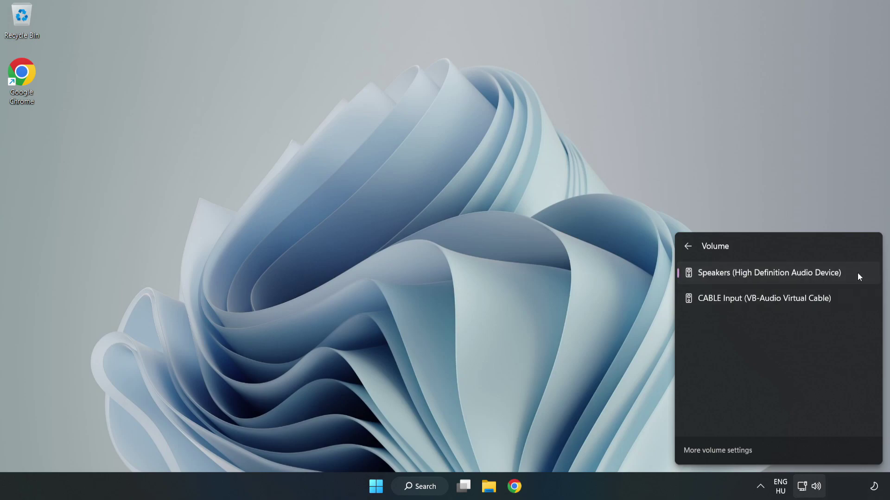
click(432, 239)
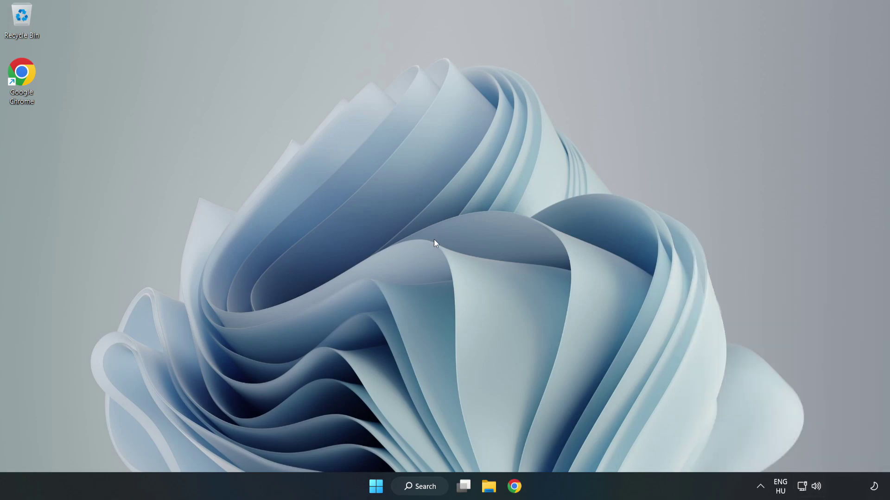
- Use Reset in the Volume mixer to restore recommended sound defaults, then close Settings
right_click(817, 488)
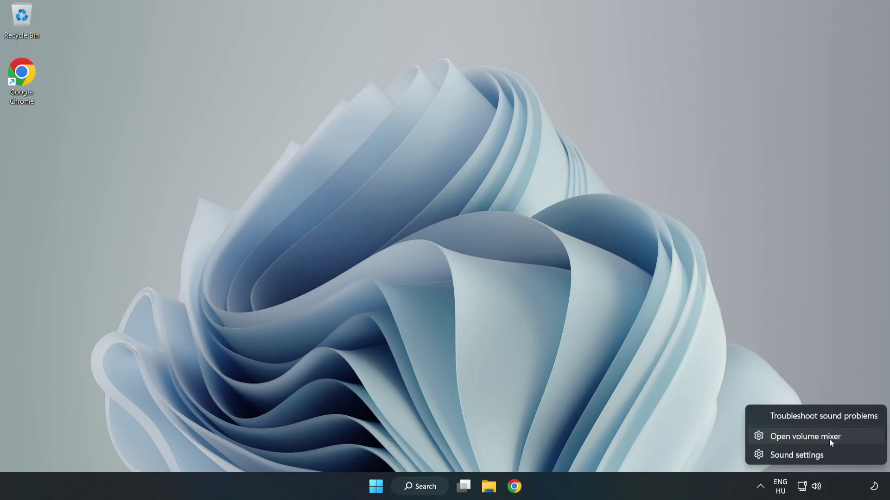
click(854, 440)
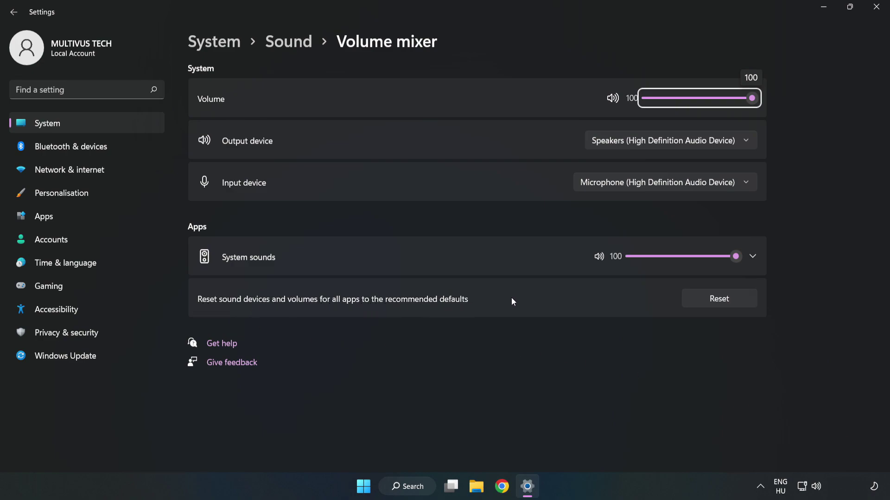
click(730, 305)
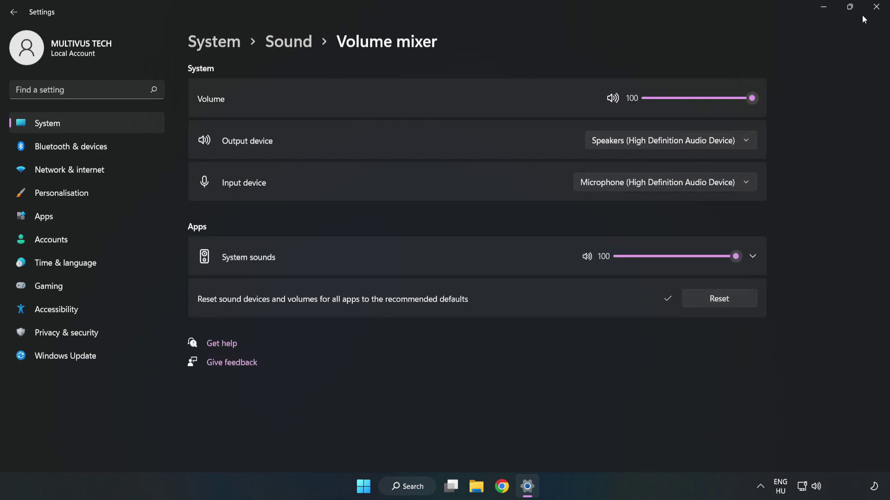
click(875, 7)
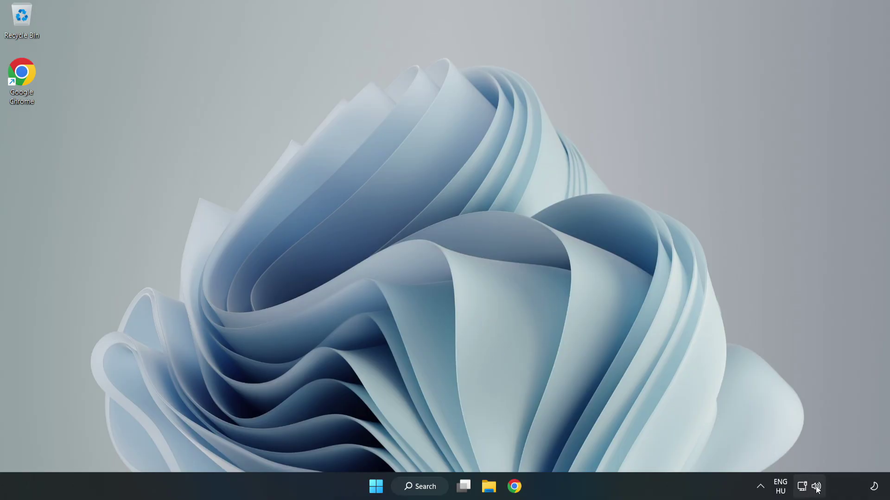
- Open System > Sound settings, keep output volume at 100, and scroll down to the Advanced section
right_click(817, 488)
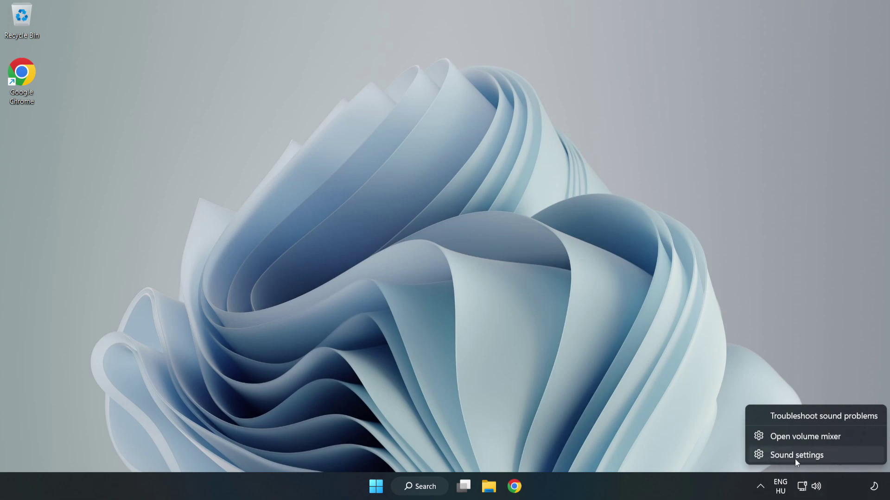
click(829, 458)
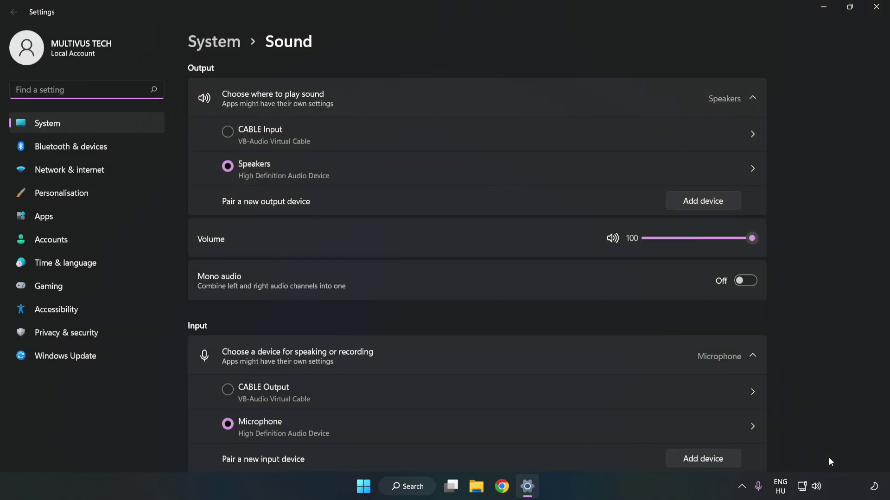
drag(753, 239, 830, 235)
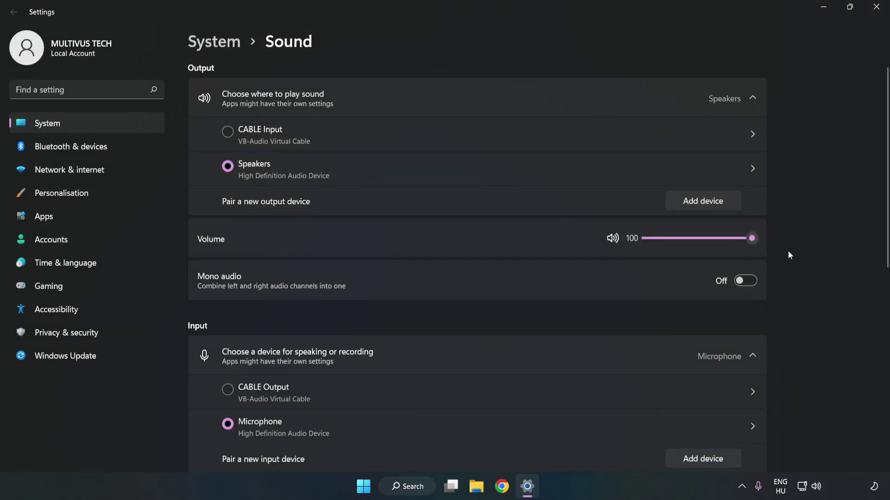
scroll(868, 222, down, 5)
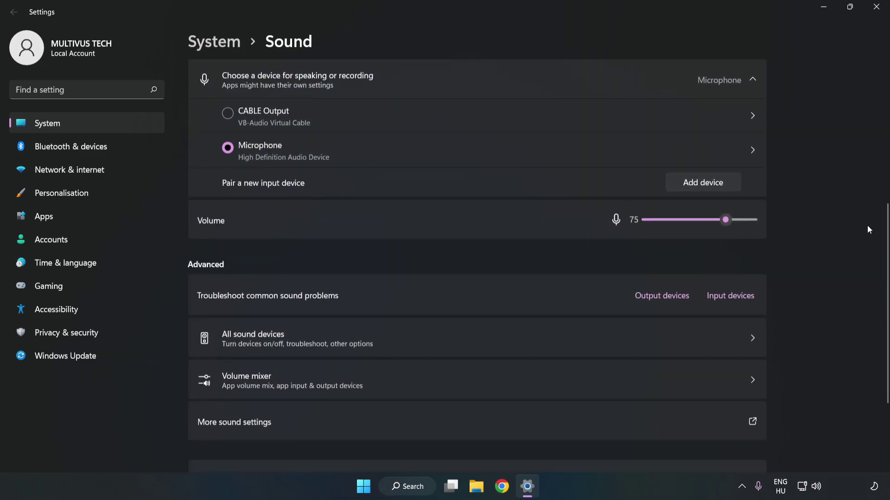
scroll(869, 229, down, 1)
scroll(866, 228, down, 2)
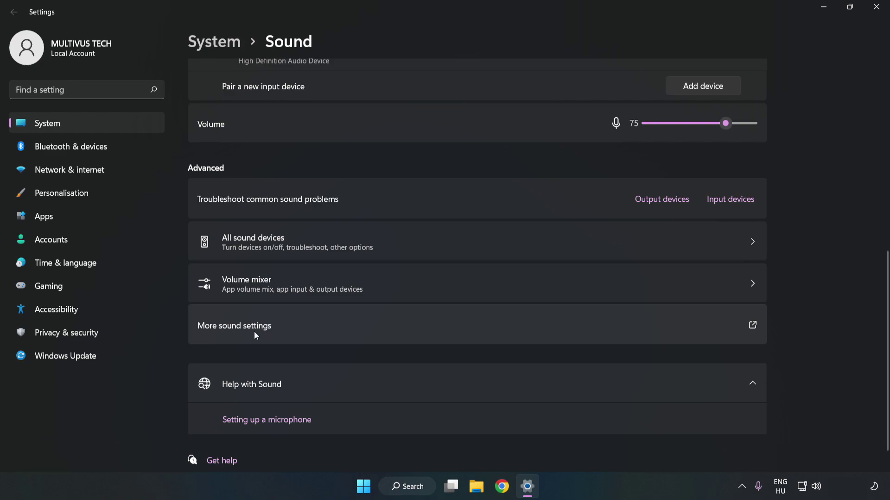
- Open the classic Sound control panel and disable the CABLE Input playback device
click(387, 332)
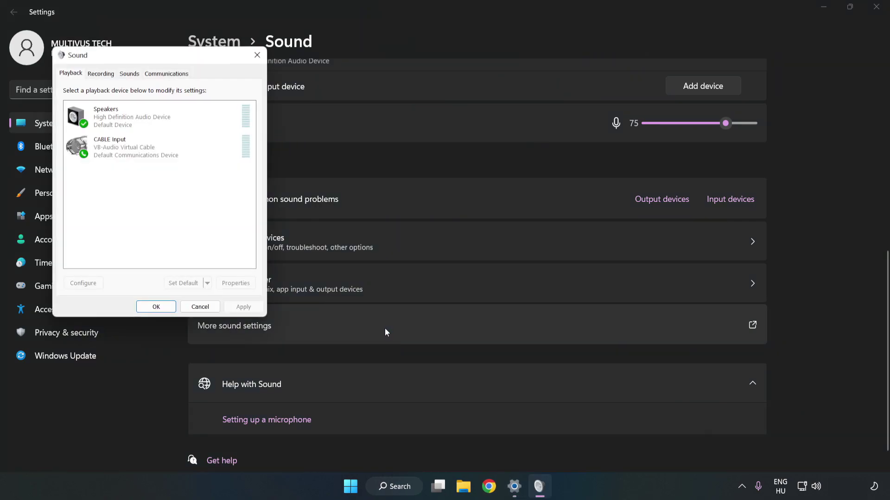
drag(188, 63, 460, 115)
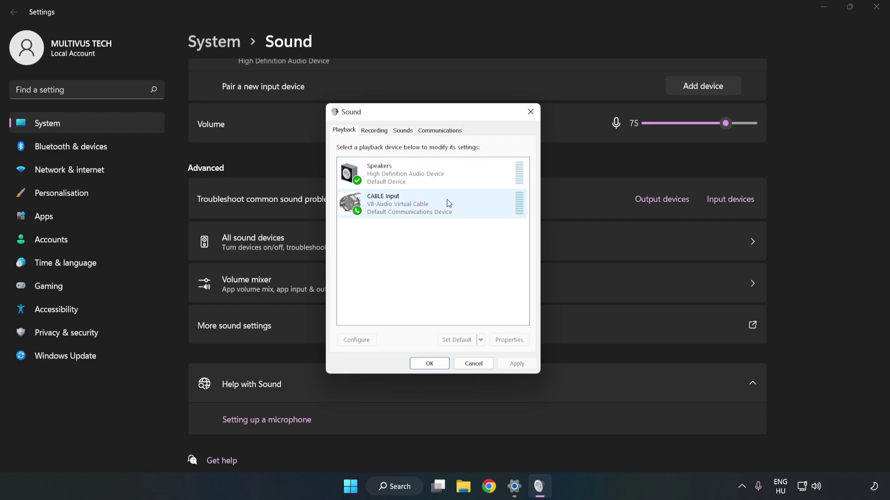
click(355, 204)
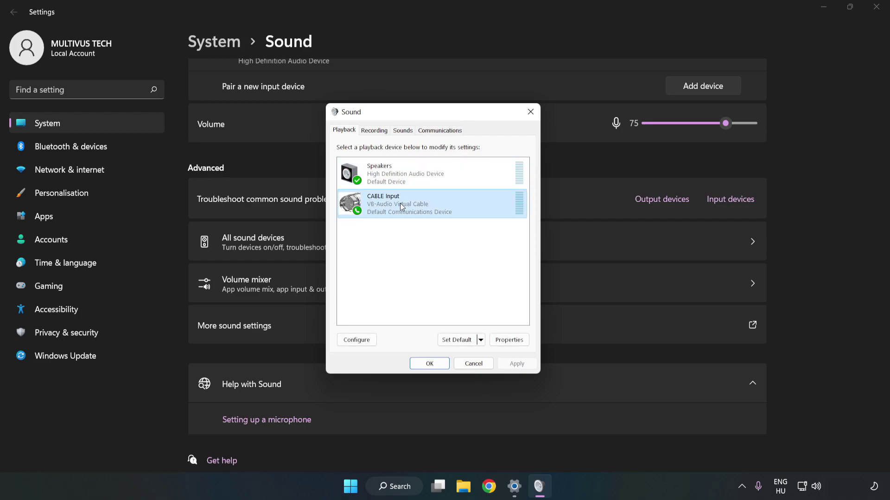
right_click(446, 204)
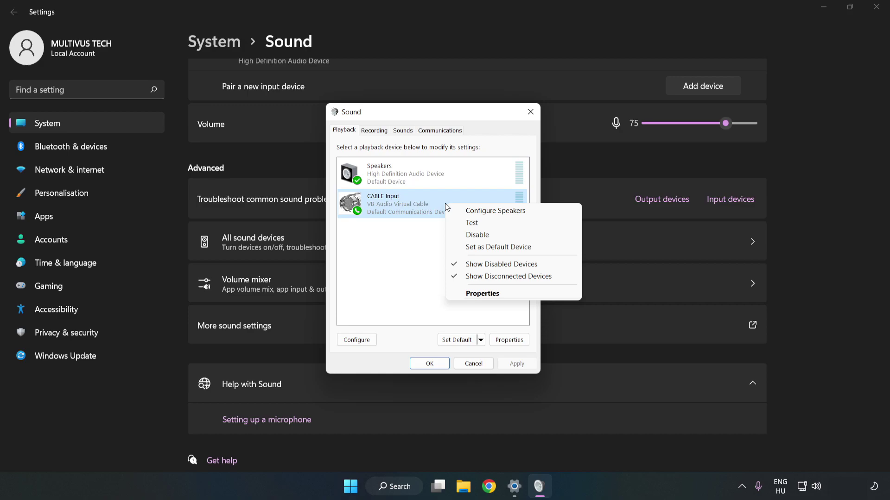
click(498, 236)
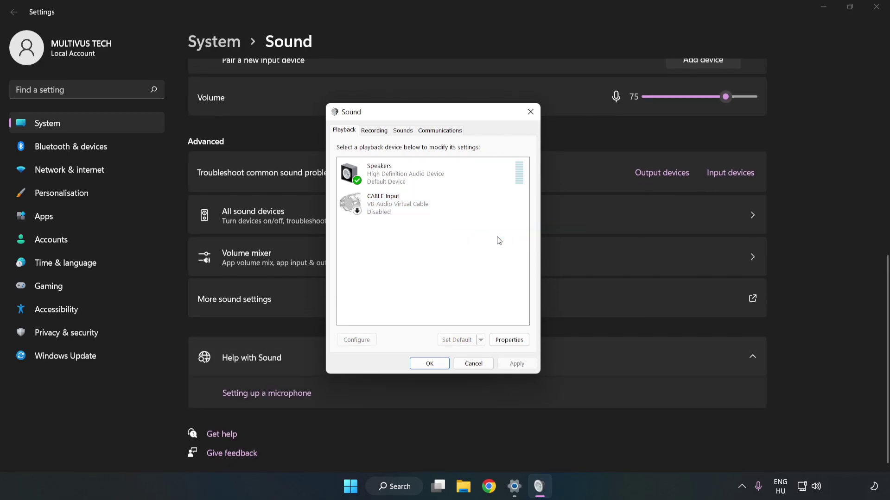
- Configure Speakers as 7.1 Surround, keeping all optional and full-range speakers ticked
click(383, 187)
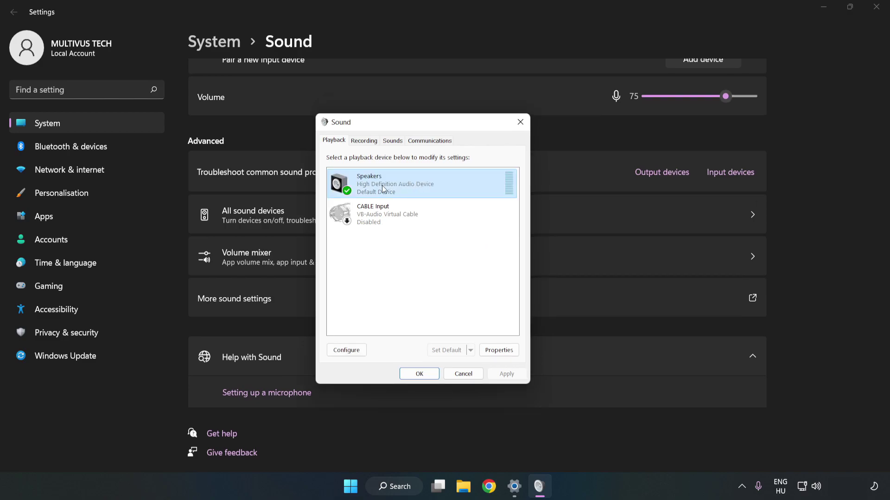
right_click(455, 183)
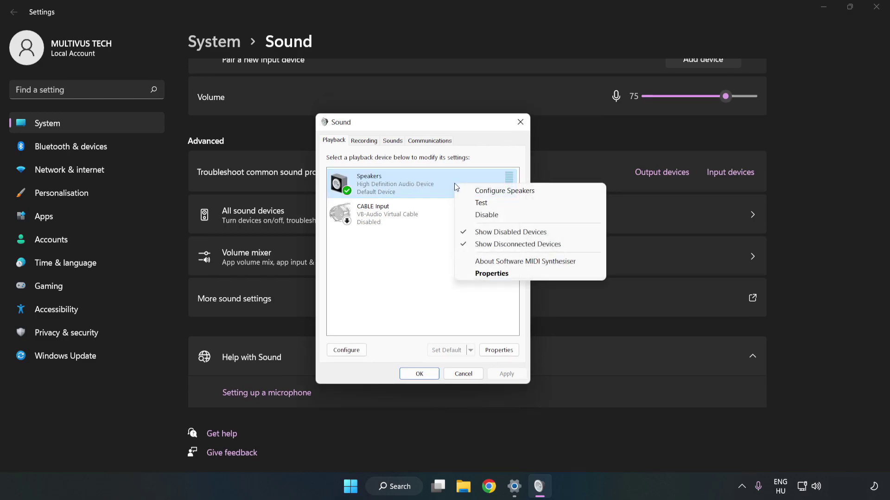
click(506, 191)
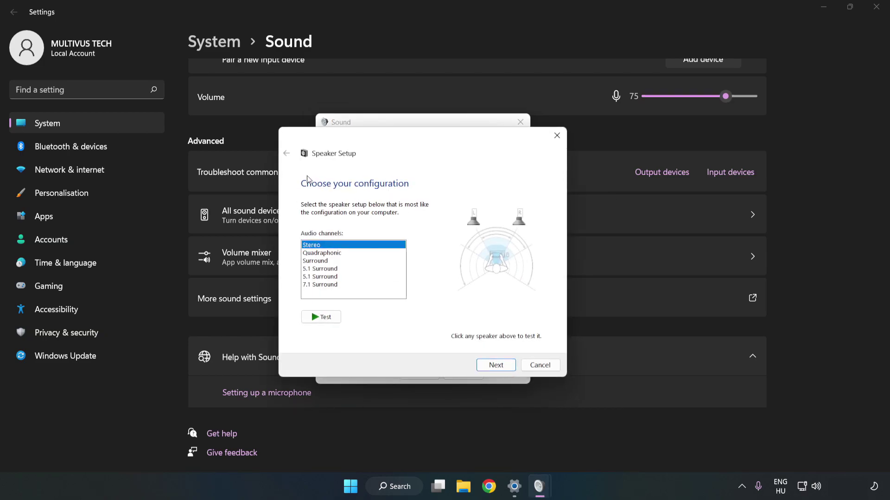
click(330, 255)
click(329, 286)
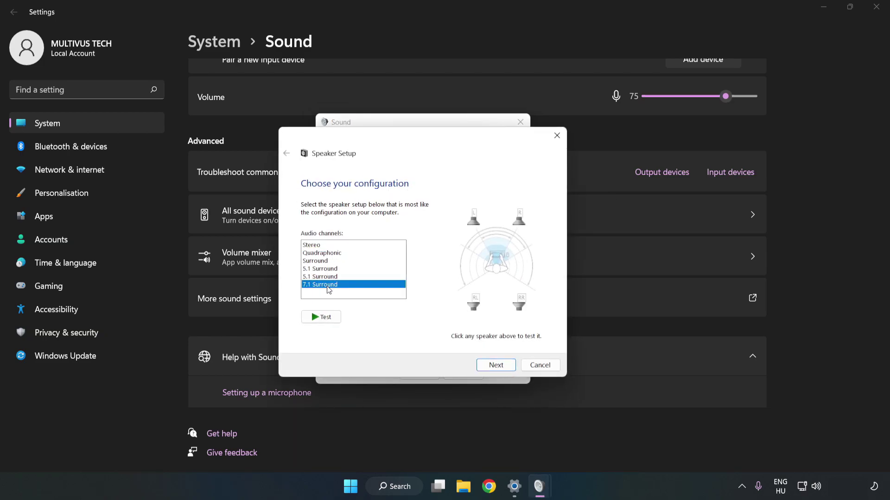
click(494, 365)
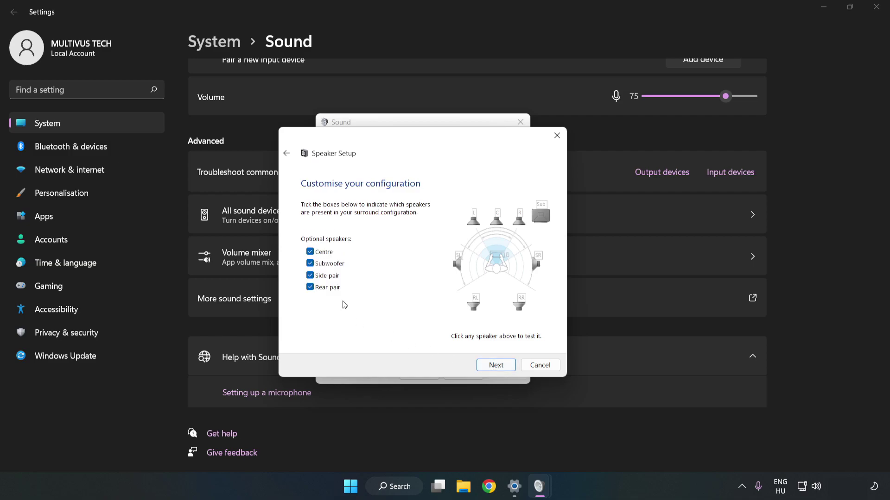
click(495, 366)
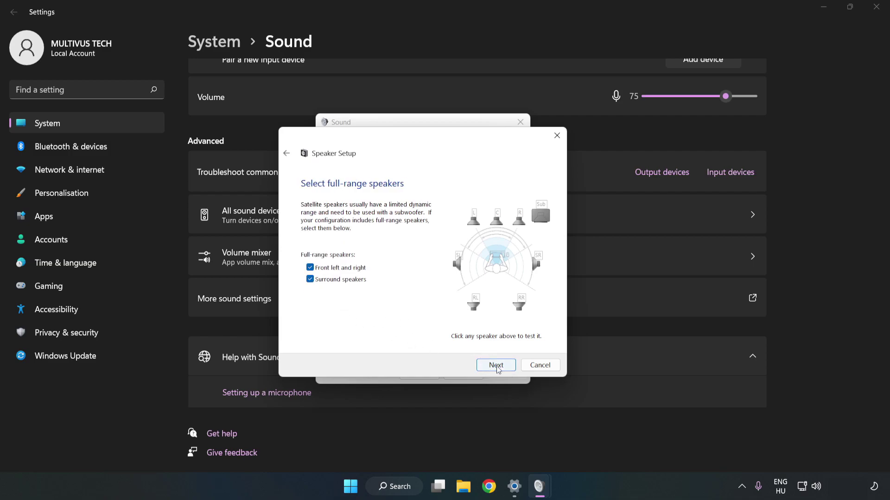
click(497, 366)
click(495, 366)
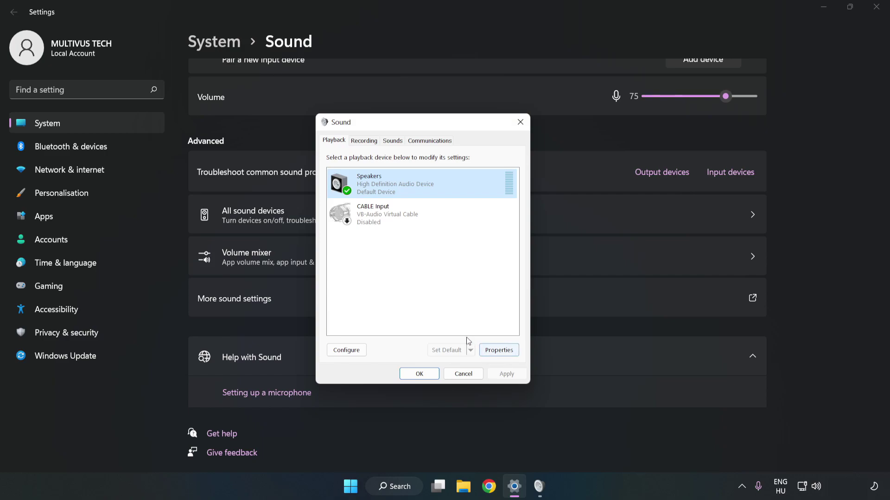
- In Speakers Properties, tick Disable all enhancements on the Enhancements tab
click(499, 351)
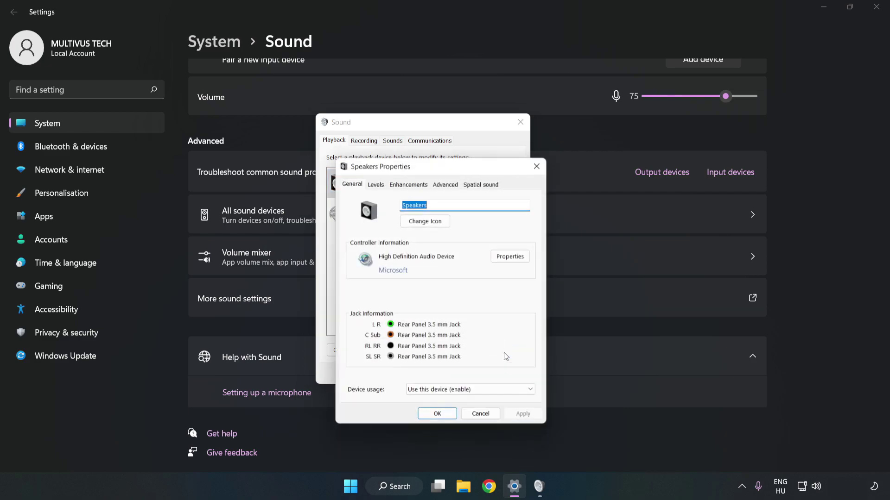
drag(441, 169, 421, 127)
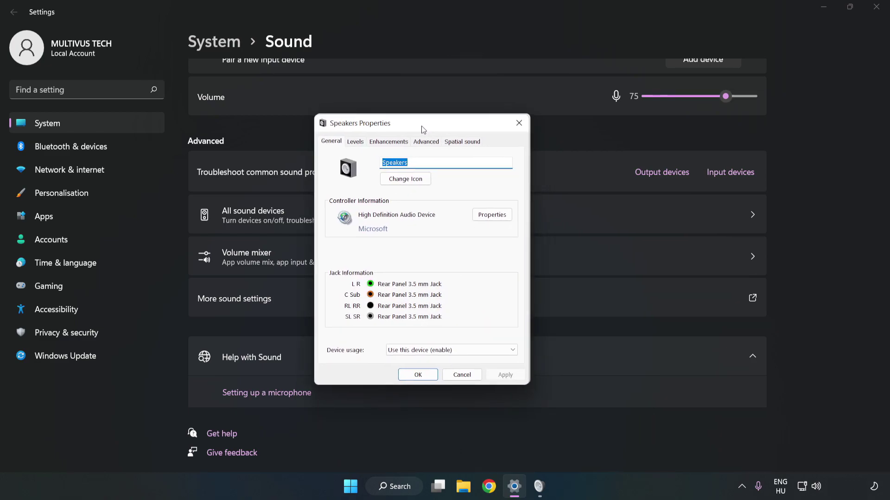
click(388, 142)
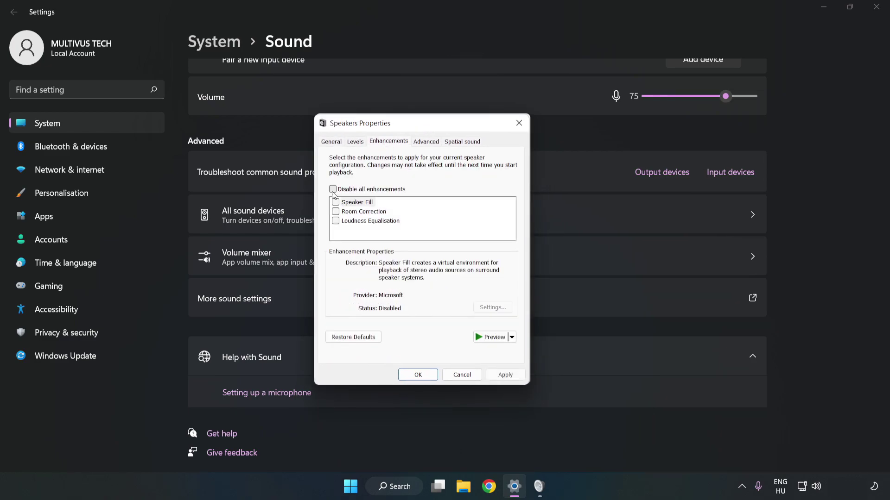
click(333, 189)
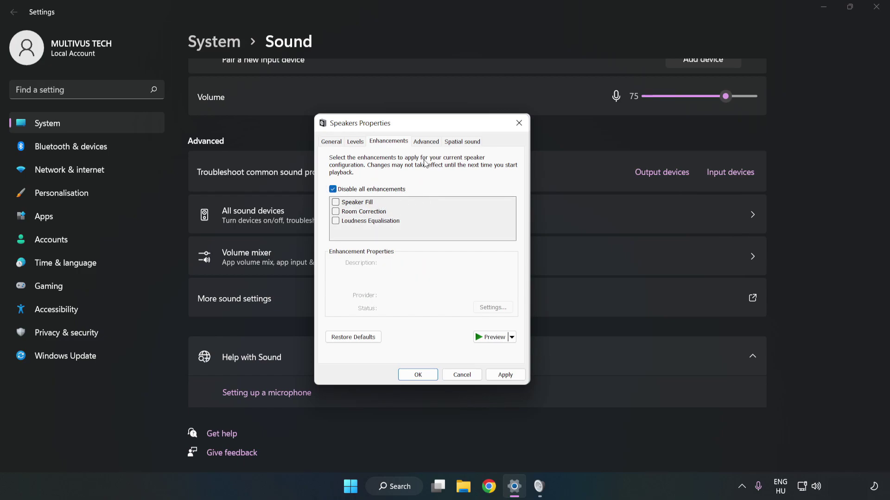
- Keep the Speakers default format at 16 bit, 48000 Hz (DVD Quality), apply, and close both dialogs
click(427, 142)
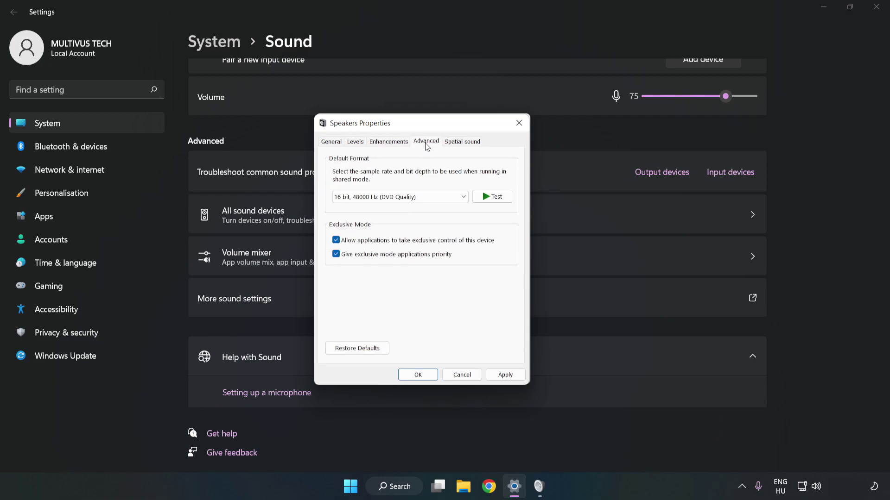
click(427, 197)
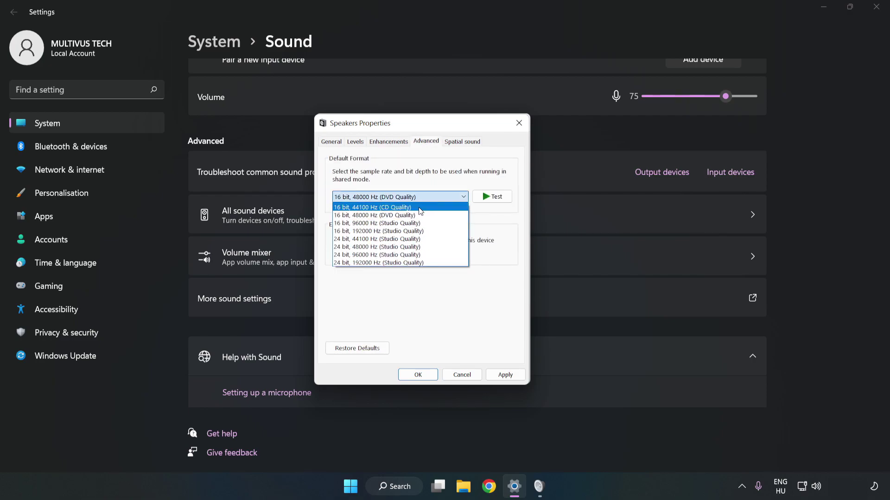
click(413, 214)
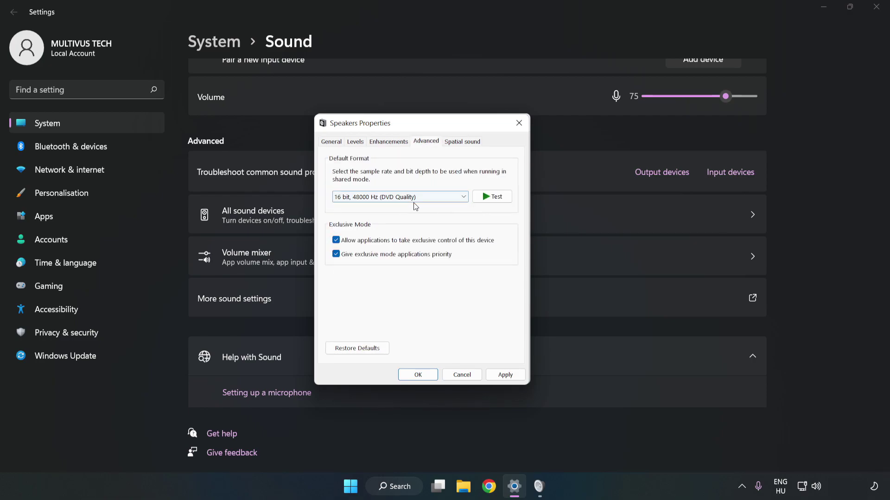
click(507, 377)
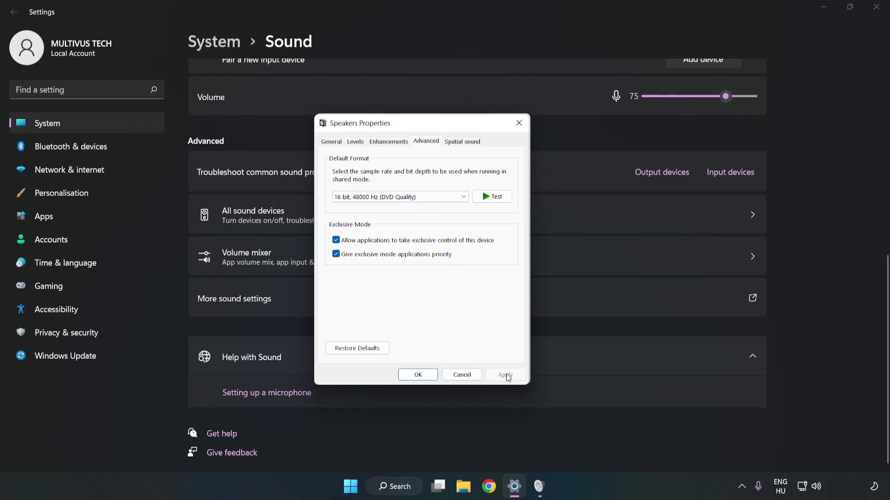
click(418, 376)
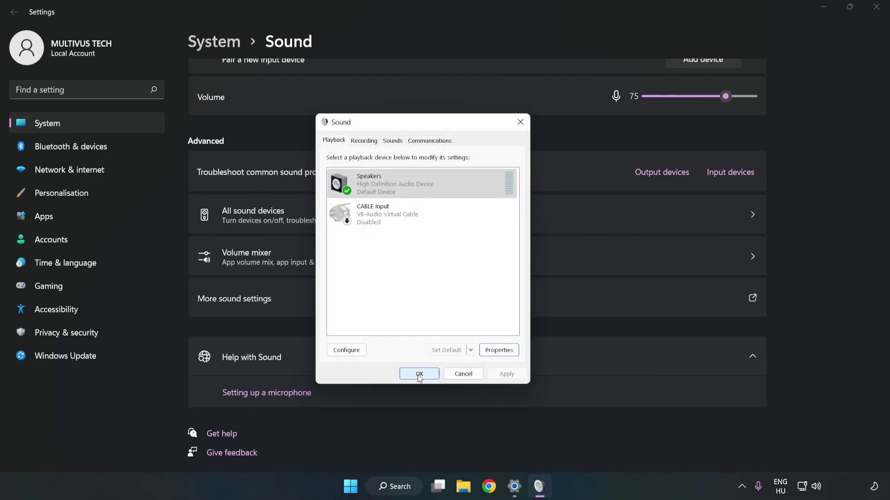
click(417, 372)
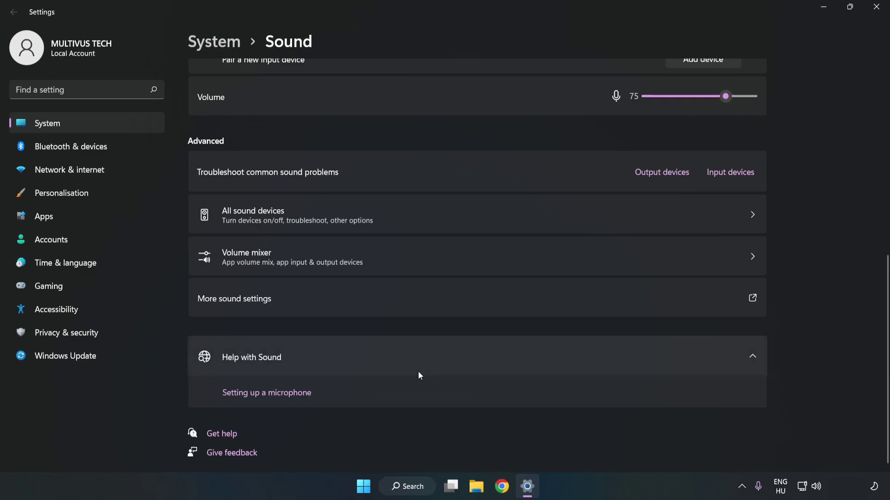
- Close Settings and bring up the Start menu's power options to restart
click(876, 7)
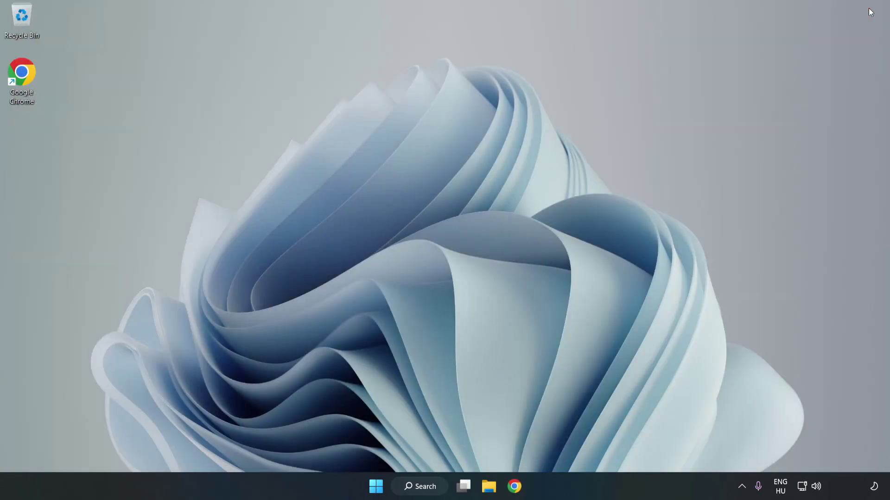
click(376, 486)
click(590, 447)
- Search for 'device manager' and launch Device Manager from the results
click(437, 491)
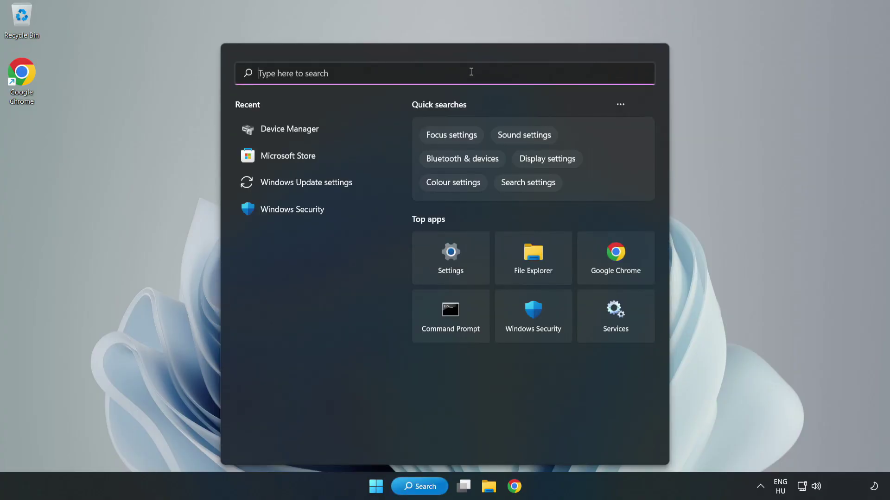
text(device mag)
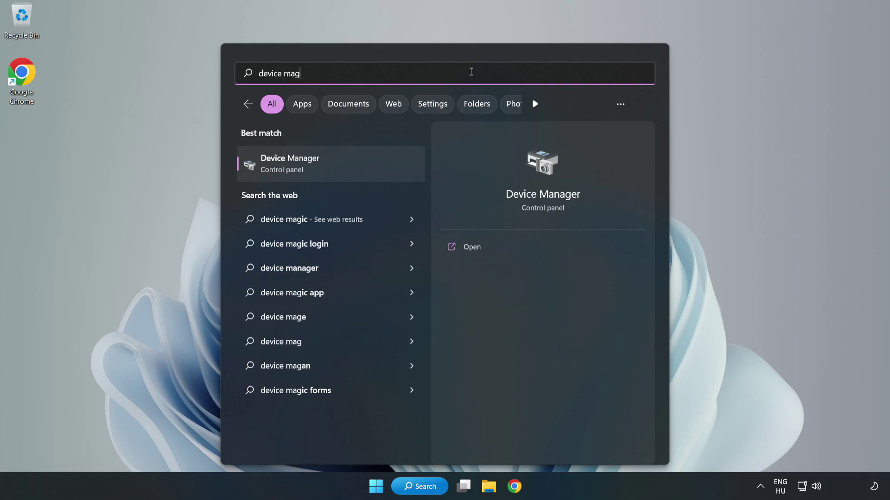
key(BackSpace)
text(nager)
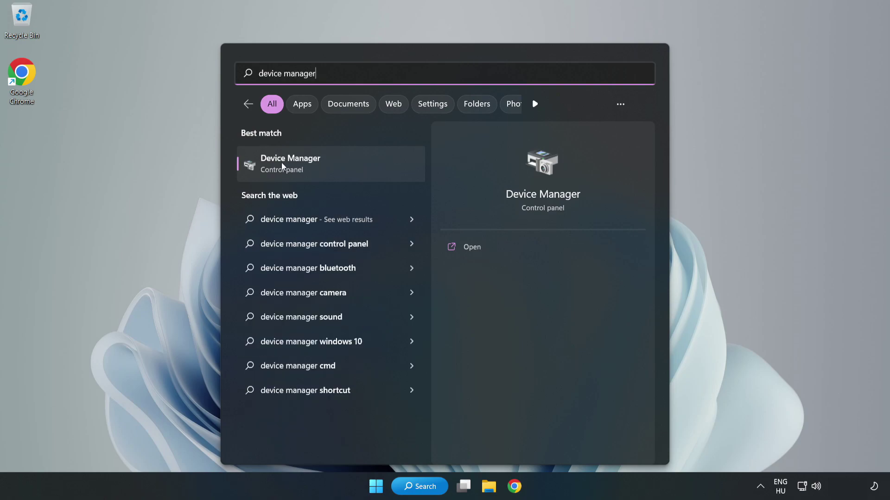
click(345, 167)
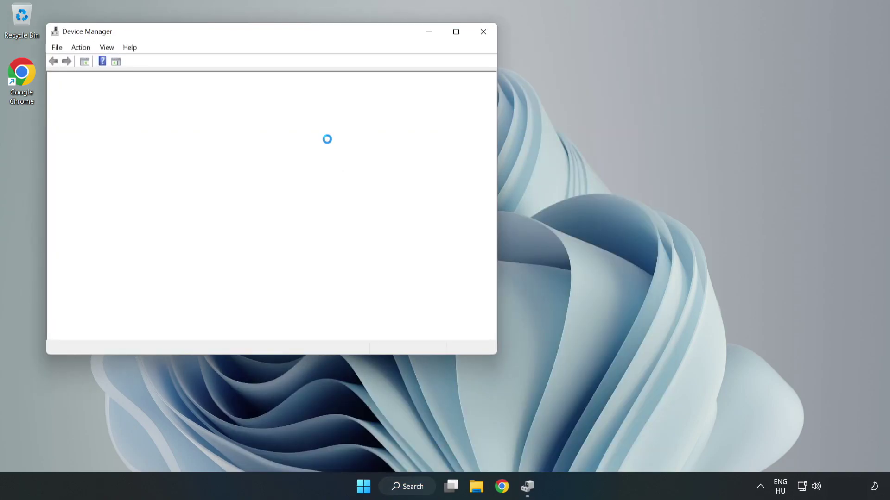
- Expand Sound, video and game controllers and right-click High Definition Audio Device
drag(248, 37, 405, 71)
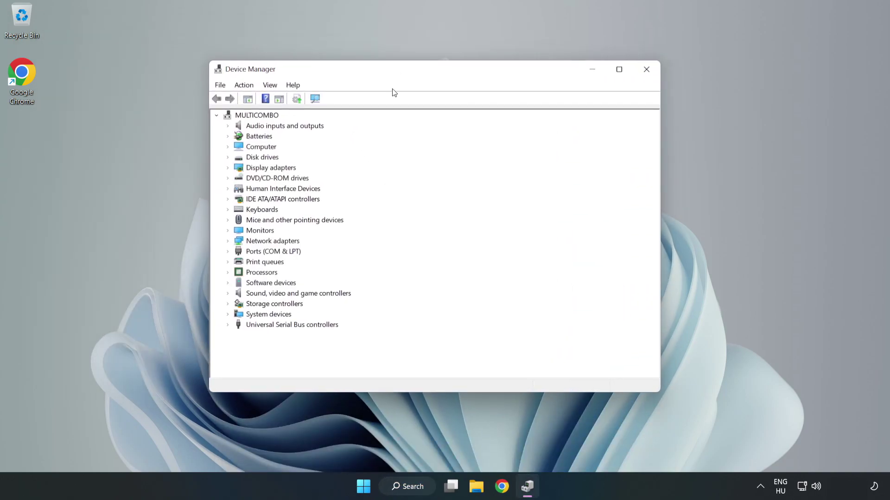
click(253, 297)
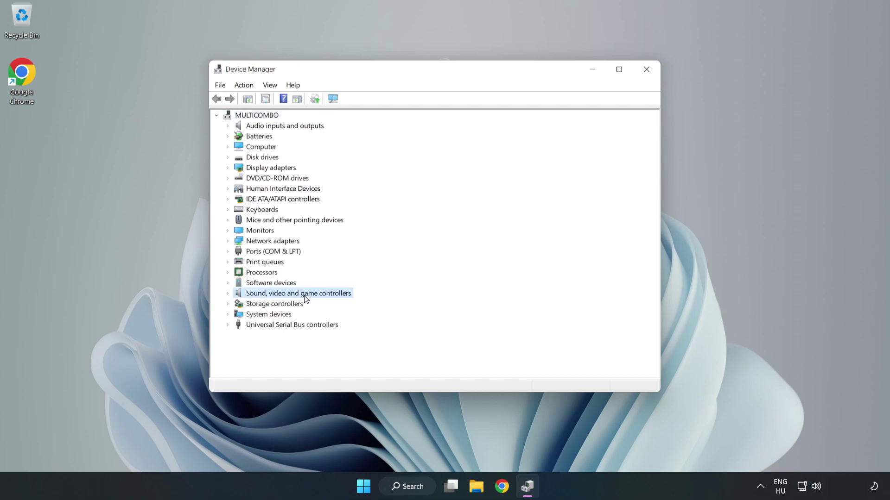
click(227, 294)
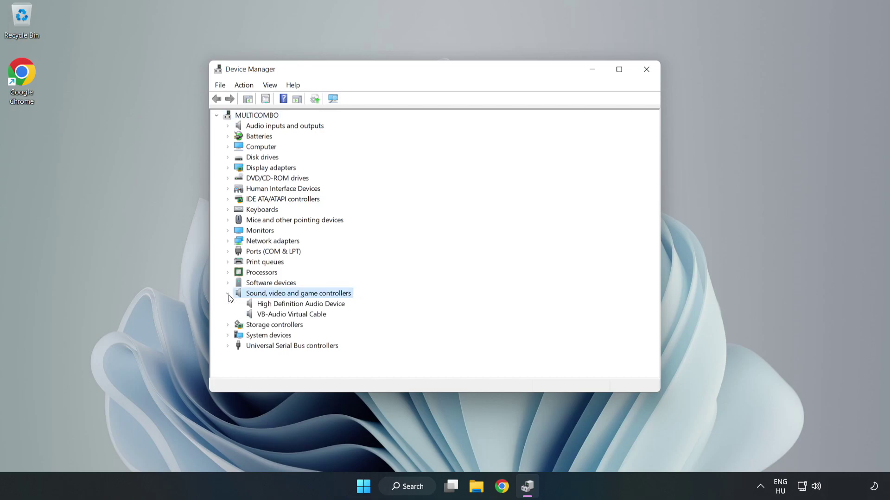
click(272, 304)
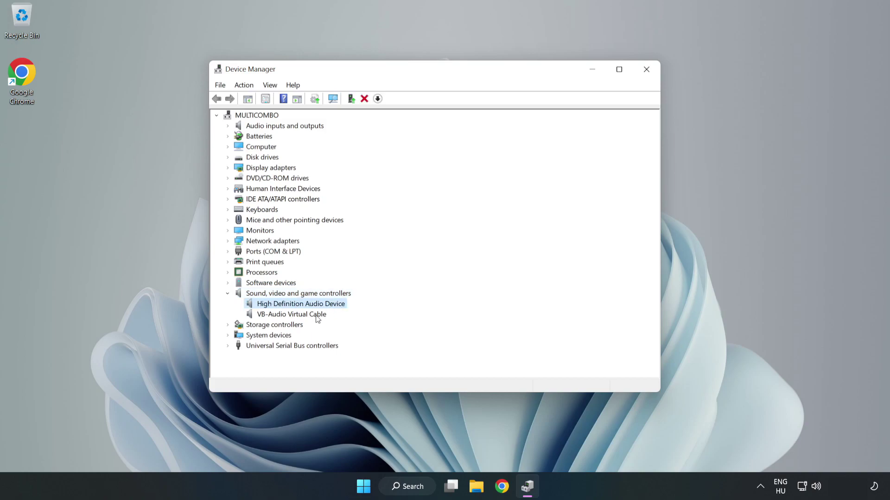
right_click(328, 305)
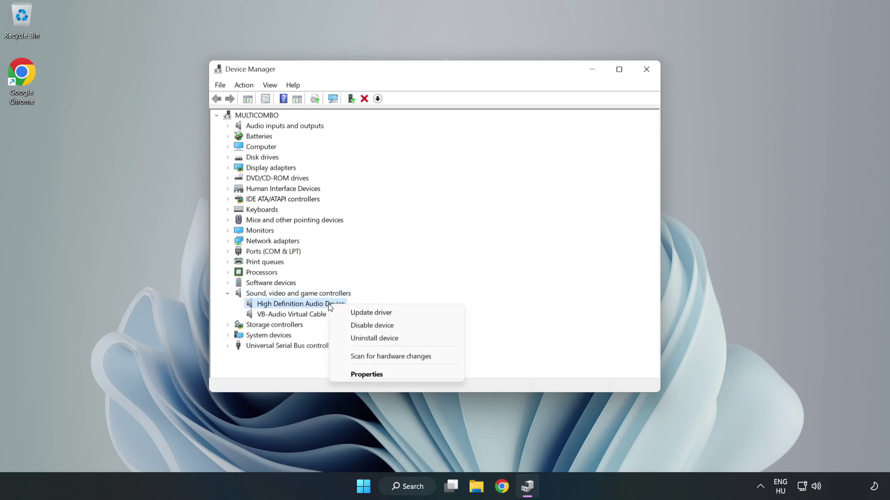
- Reinstall the audio driver by picking High Definition Audio Device from the computer's available drivers
click(404, 314)
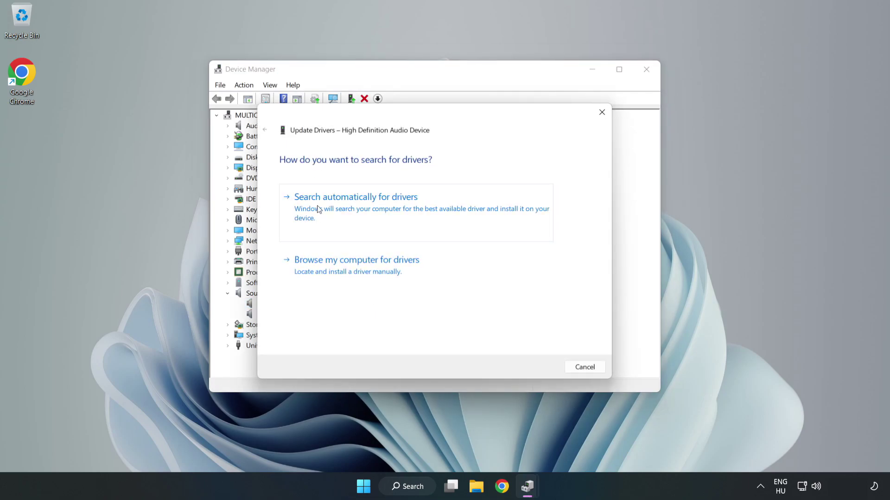
click(388, 272)
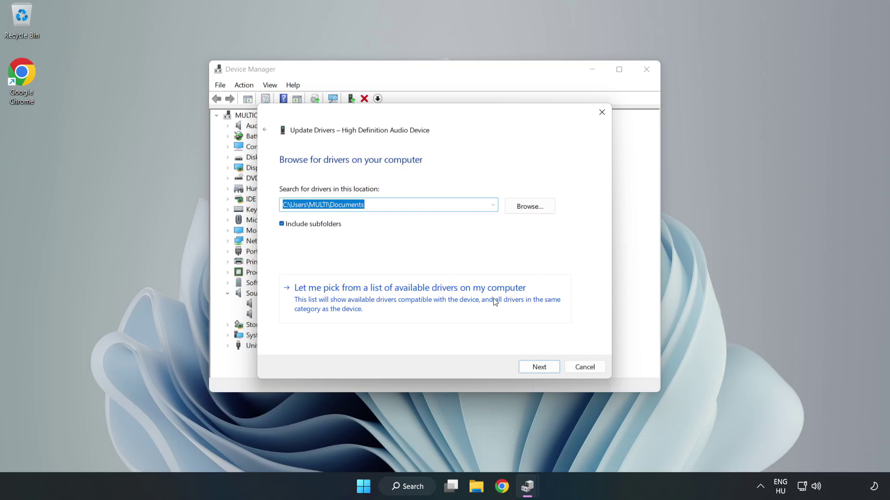
click(463, 305)
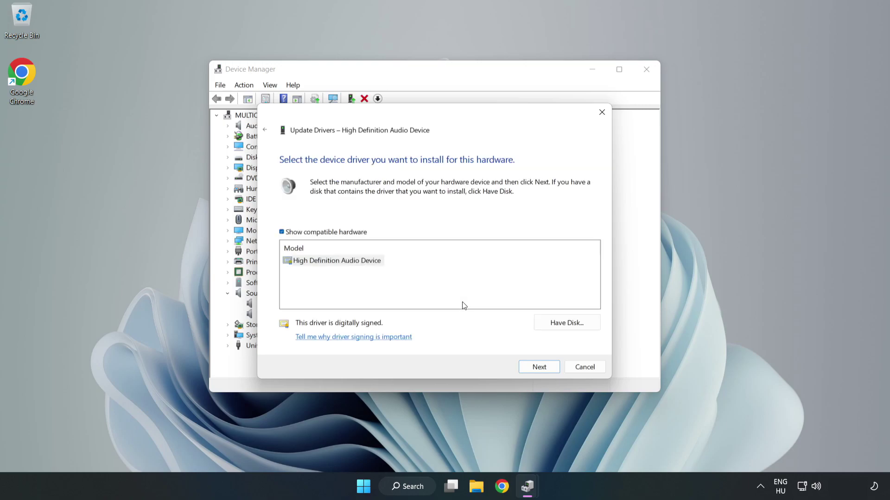
click(298, 265)
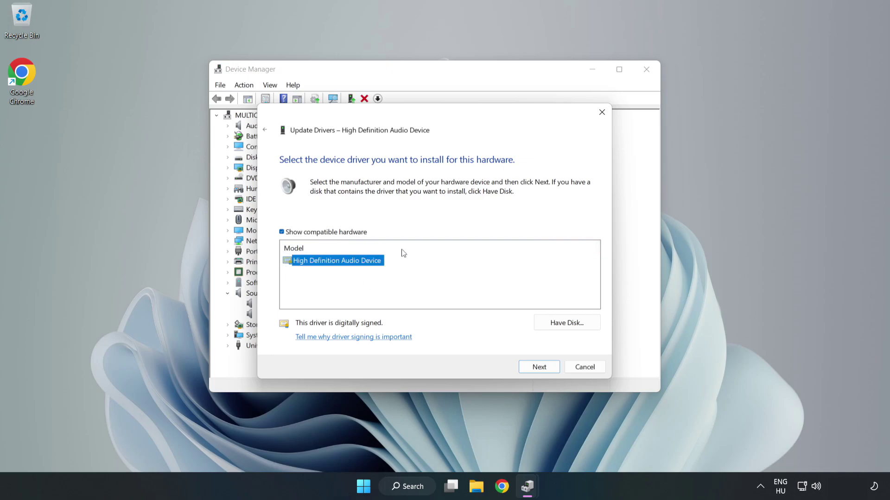
click(539, 369)
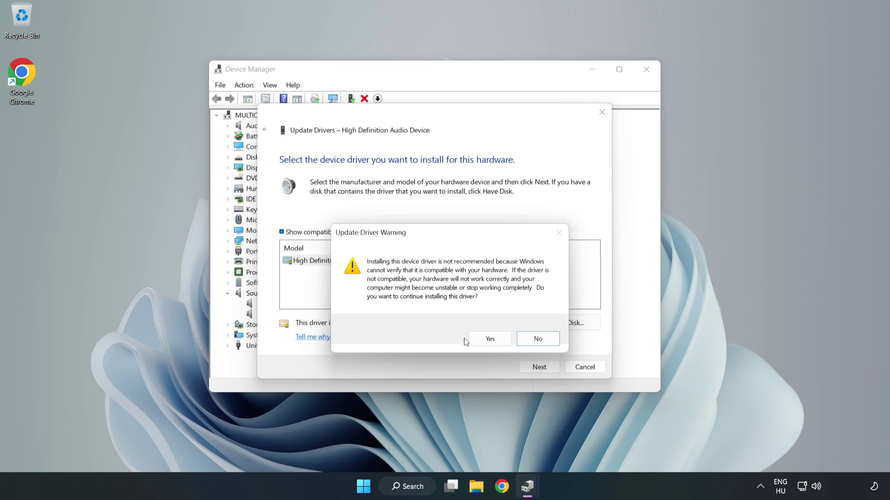
click(493, 341)
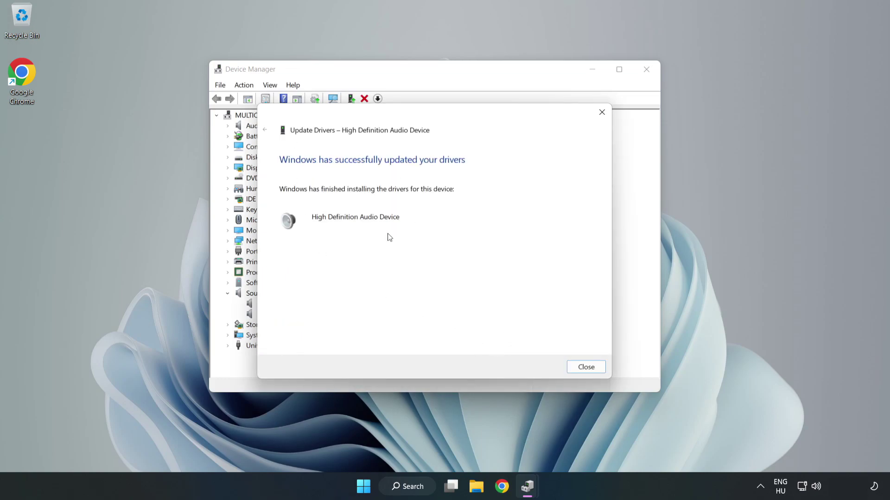
click(586, 367)
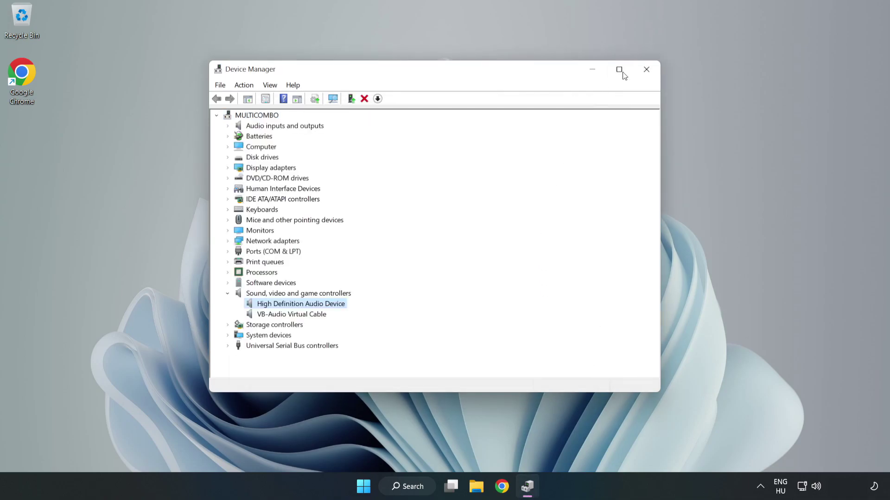
- Close the Device Manager window and bring up the Start menu
click(645, 70)
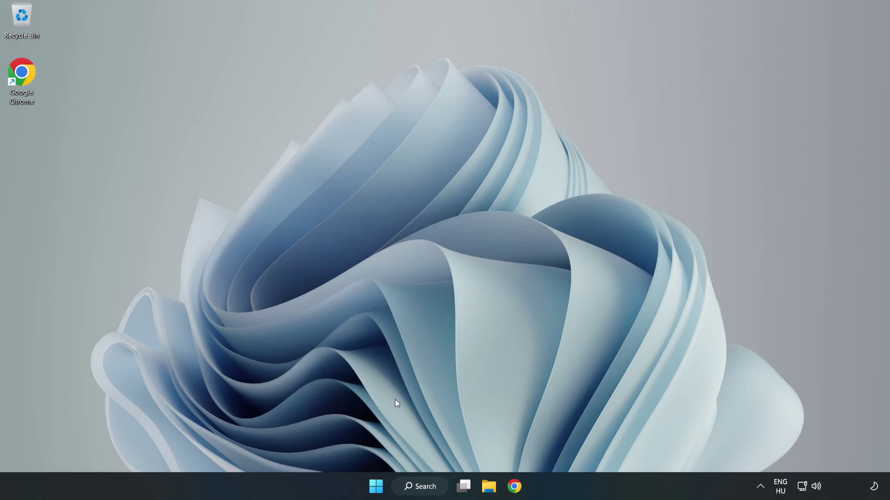
click(376, 487)
- Launch Troubleshoot sound problems from the taskbar volume icon's shortcut menu
right_click(818, 488)
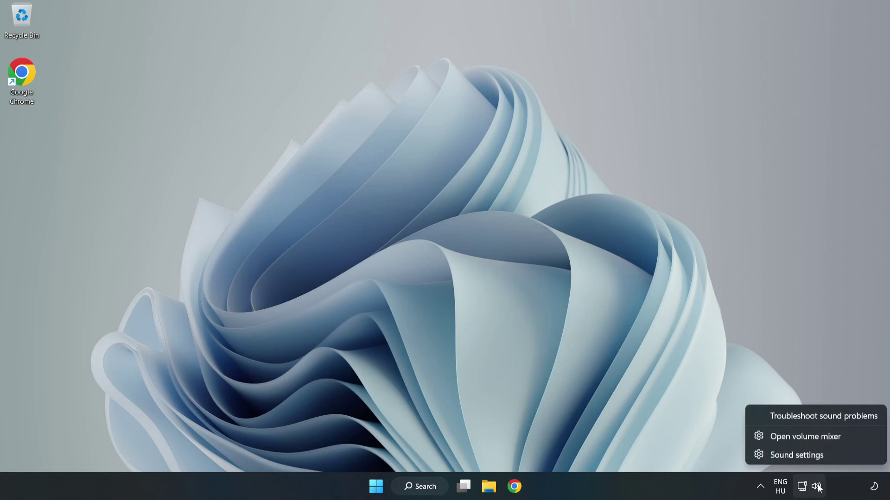
click(805, 416)
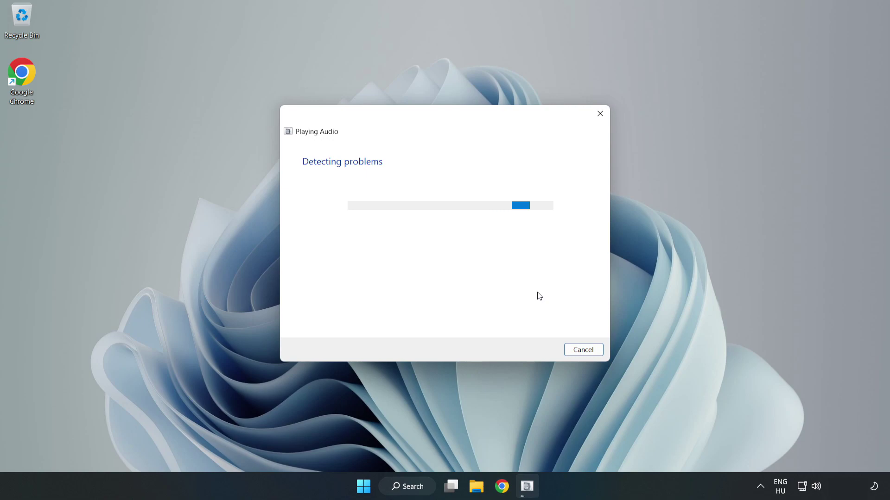